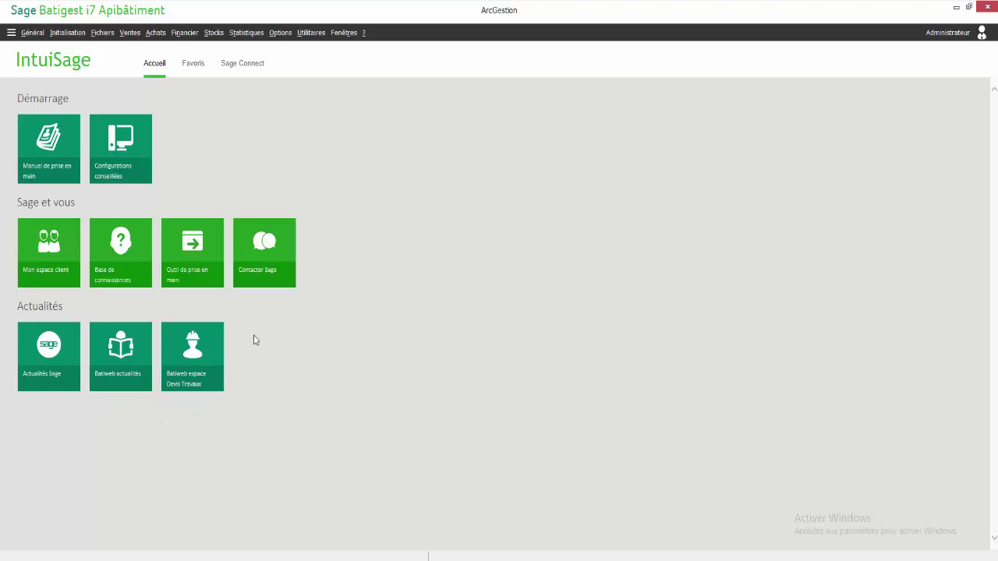
- Look through the IntuiSage home page: open the Batiweb news page, close it, and view the Favoris and Sage Connect sections
click(110, 353)
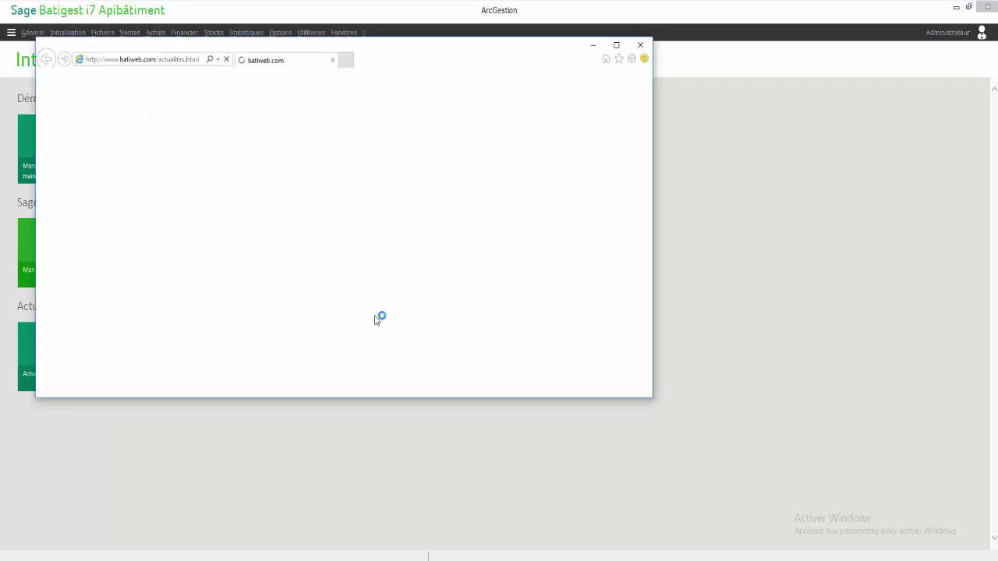
click(640, 44)
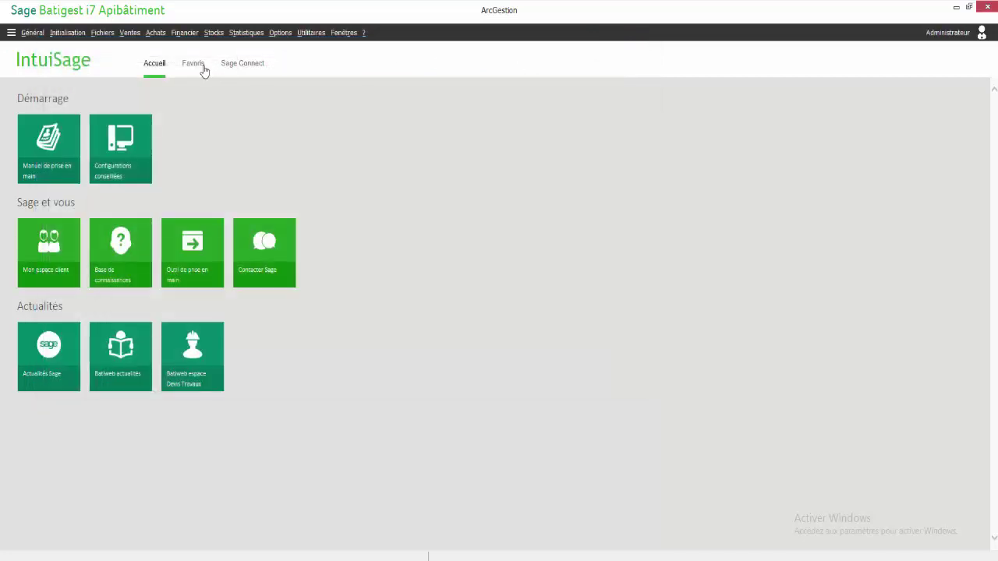
click(199, 66)
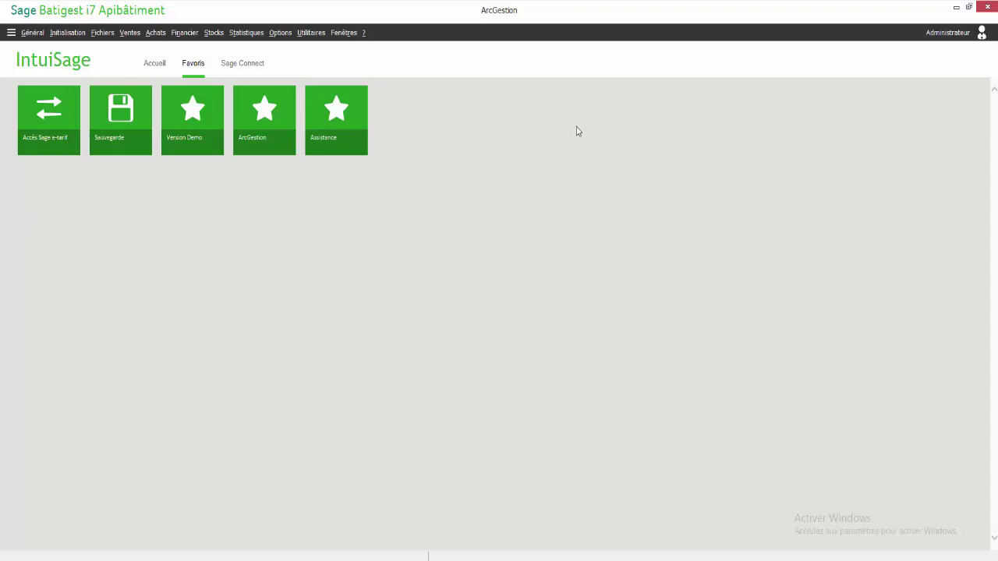
click(245, 65)
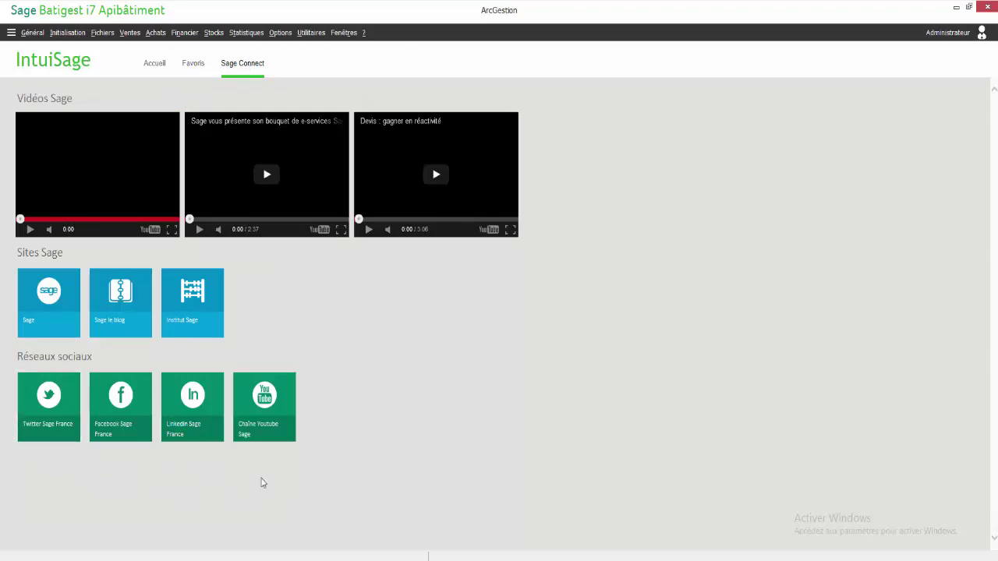
click(48, 407)
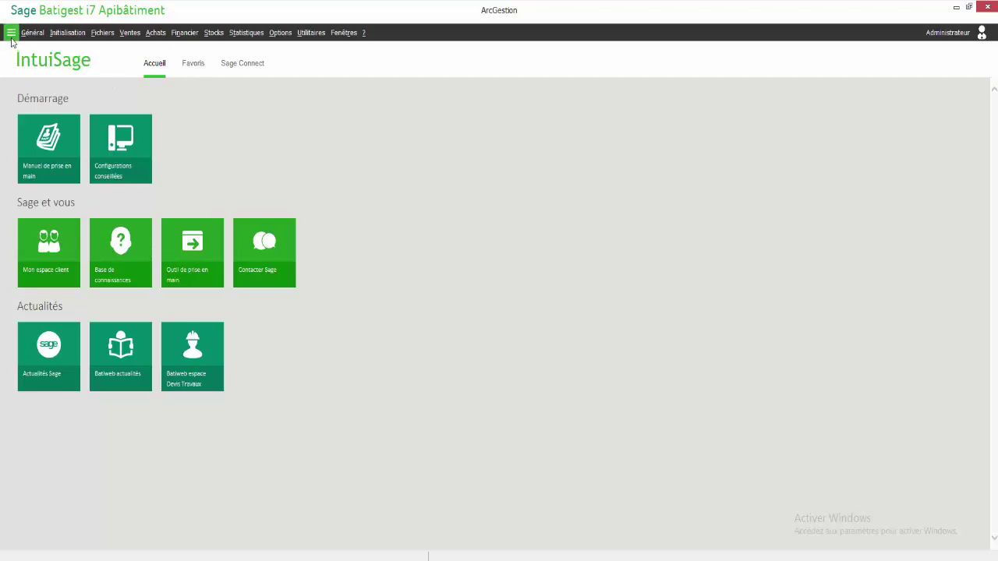
- Filter the favourites manager's actions with "*devis" and add Nouveau devis and Mes devis as favourites, set off by a separator
click(12, 38)
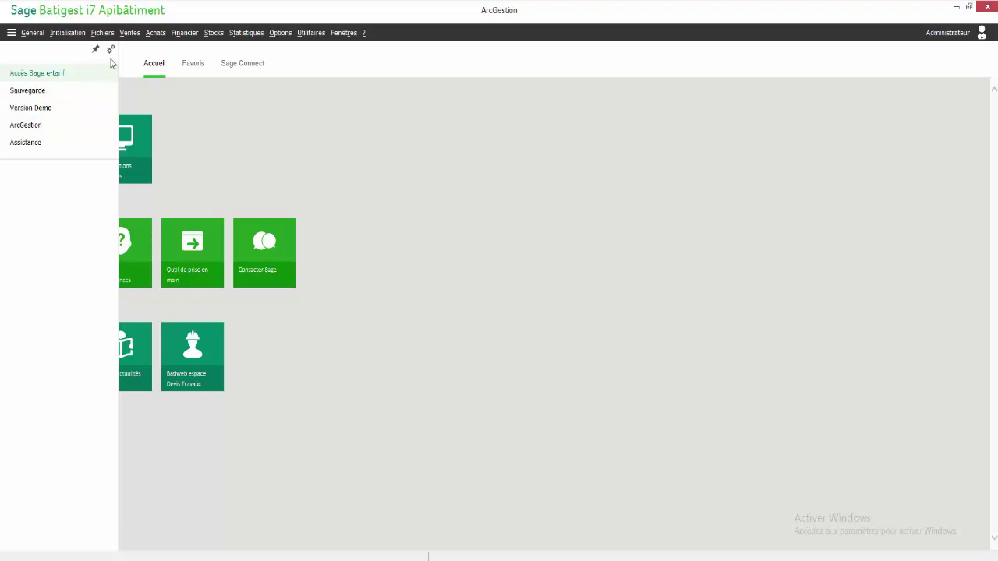
click(111, 50)
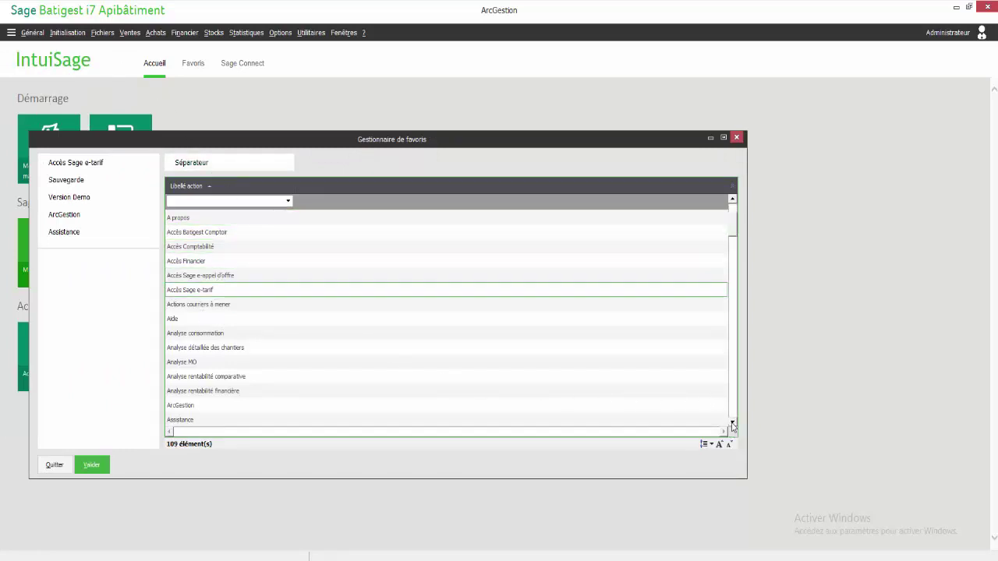
click(233, 201)
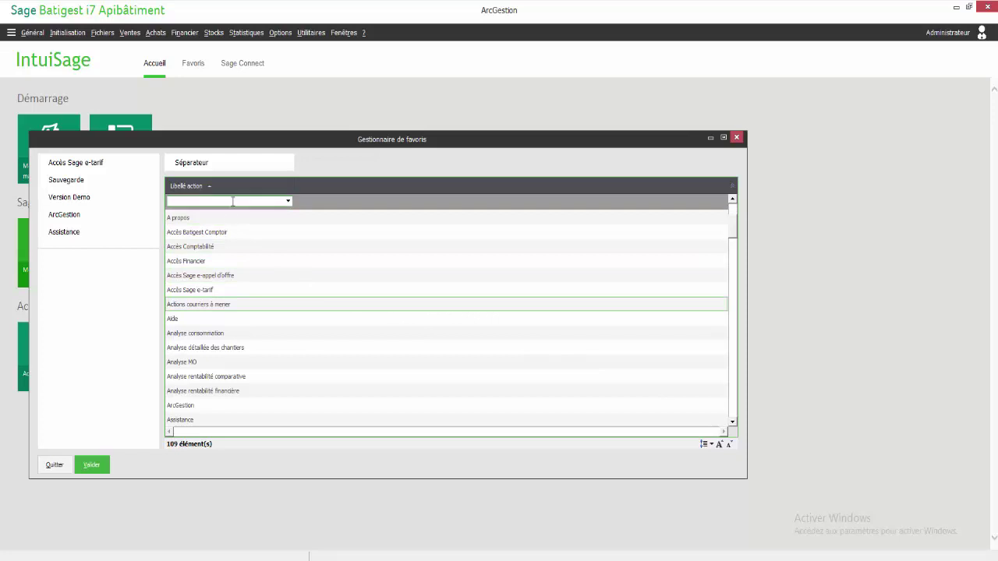
text(*)
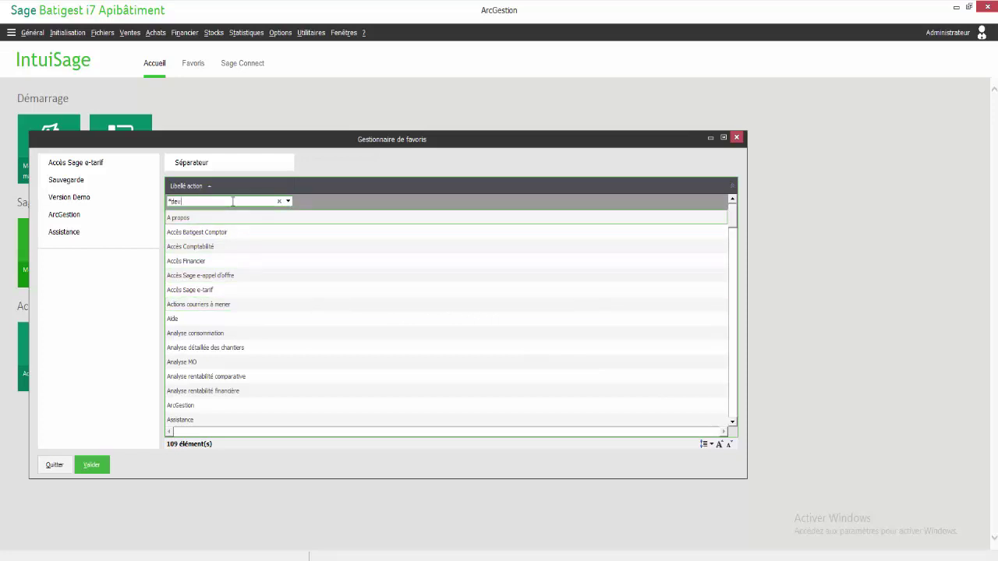
text(devis)
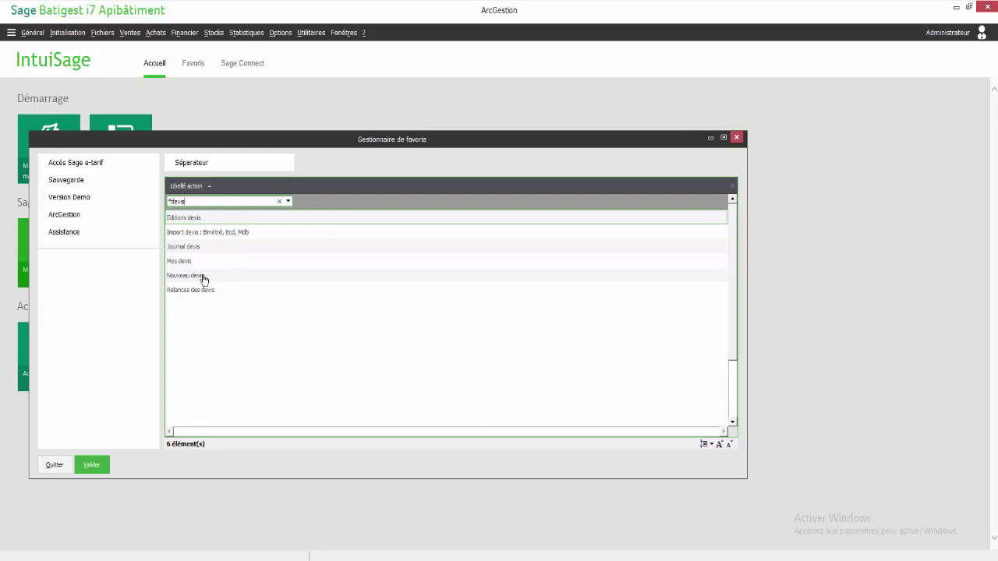
drag(203, 278, 110, 266)
drag(181, 263, 87, 286)
drag(210, 160, 100, 310)
click(92, 466)
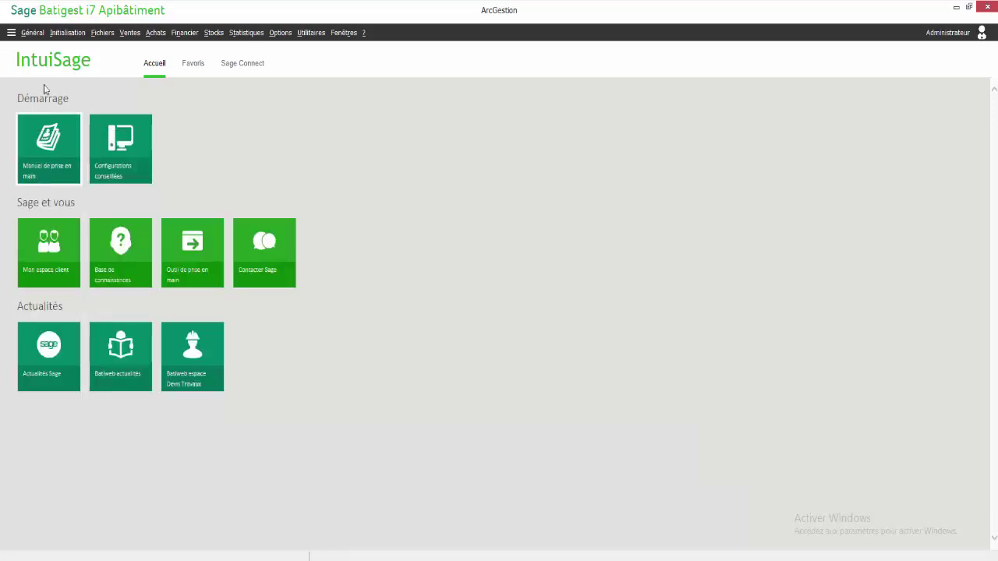
- Pin the favourites pane and open a new quote from the Nouveau devis favourite
click(11, 35)
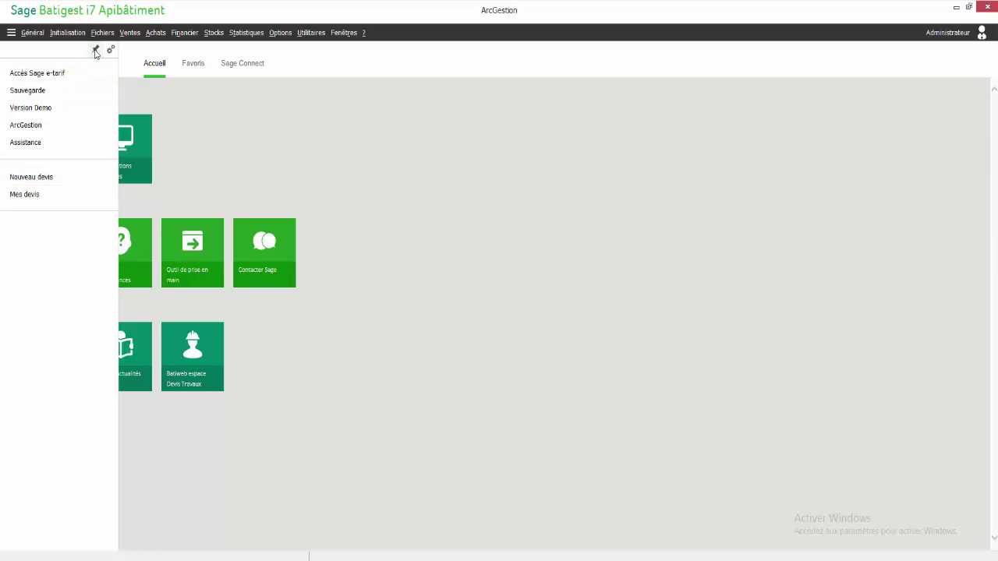
click(96, 52)
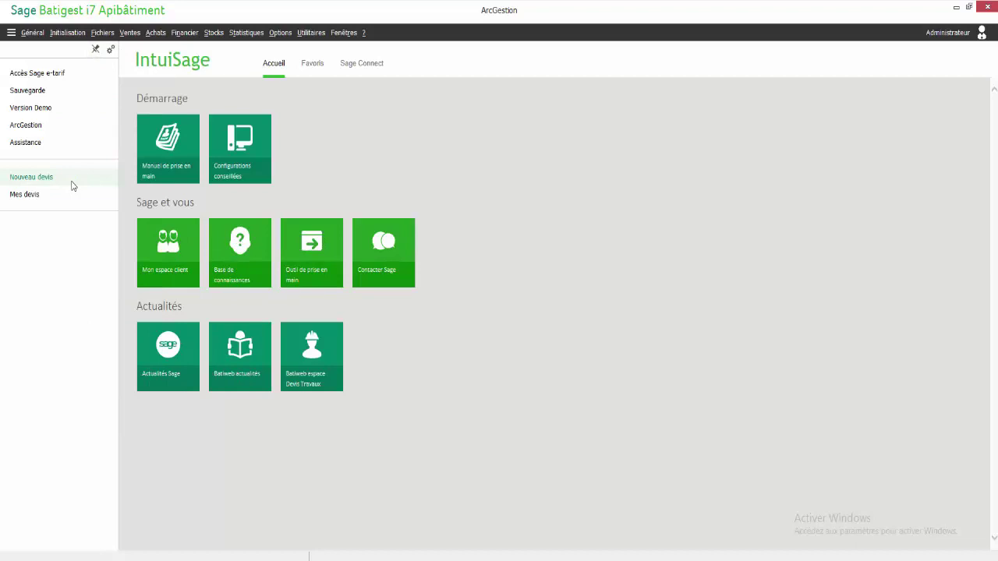
click(71, 182)
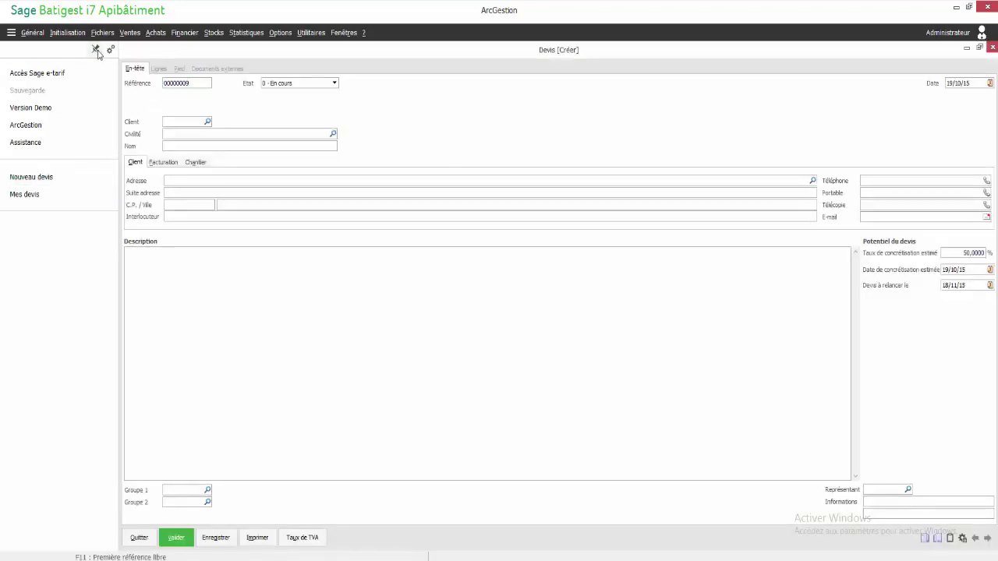
- Unpin the favourites pane and close the blank quote to return to the home page's Favoris section
click(97, 50)
click(239, 301)
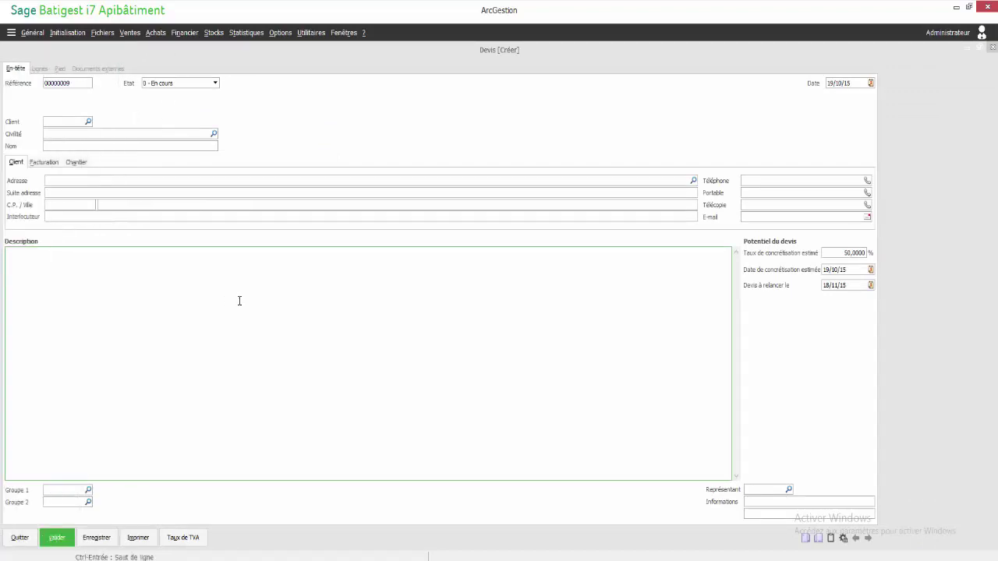
click(993, 48)
click(11, 32)
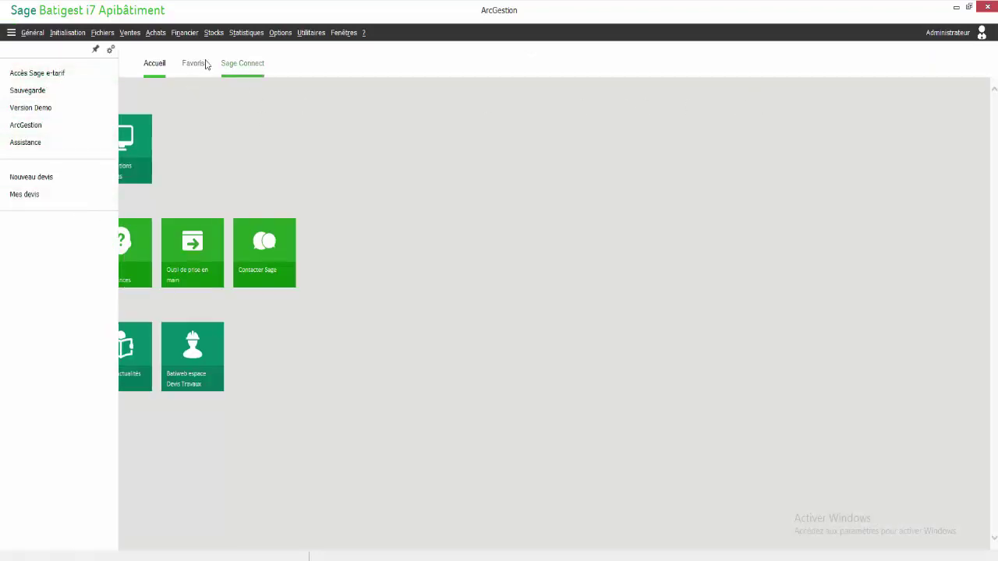
click(193, 63)
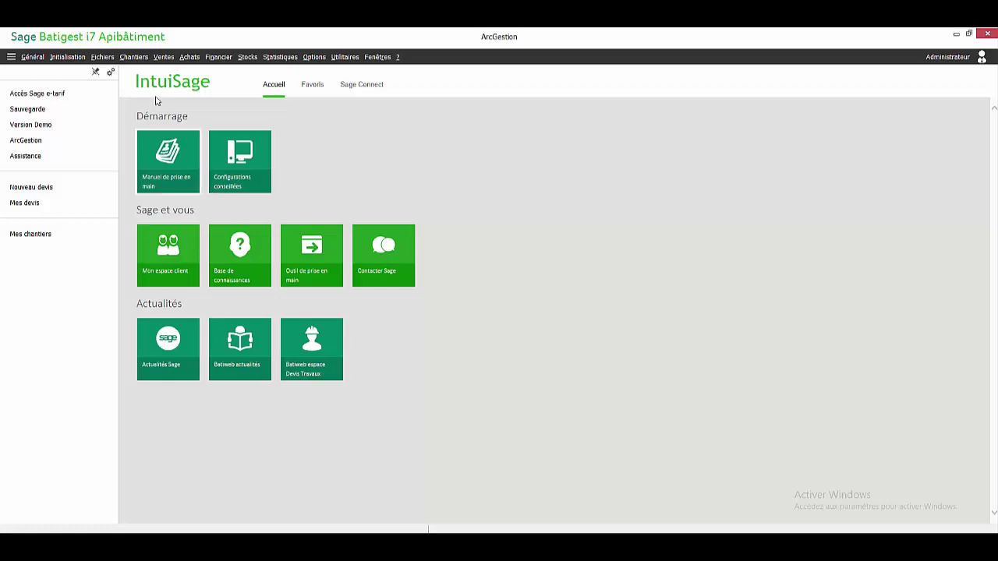
- Open the construction site record from the Liste des chantiers and move its window clear of the list
click(138, 60)
click(155, 72)
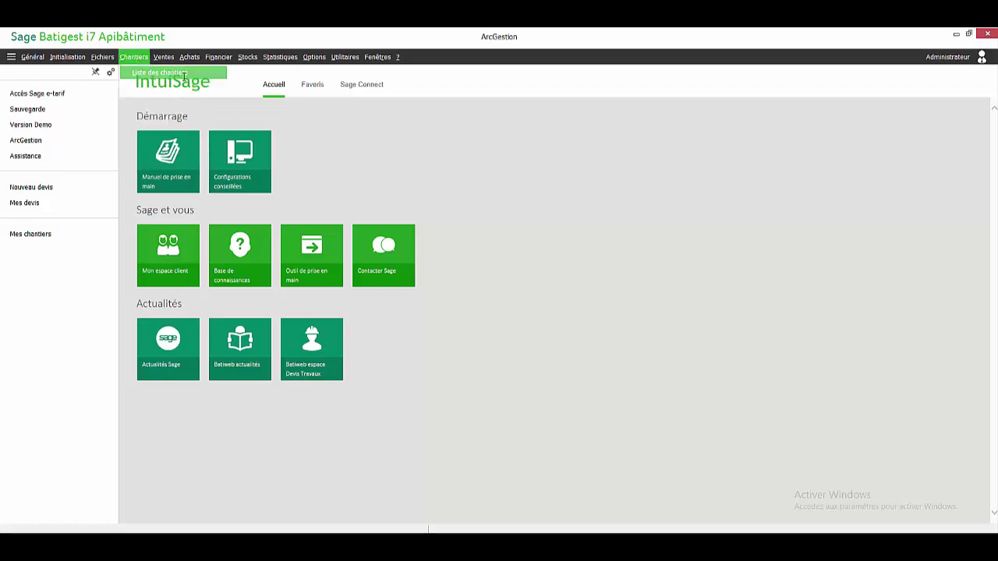
double_click(451, 202)
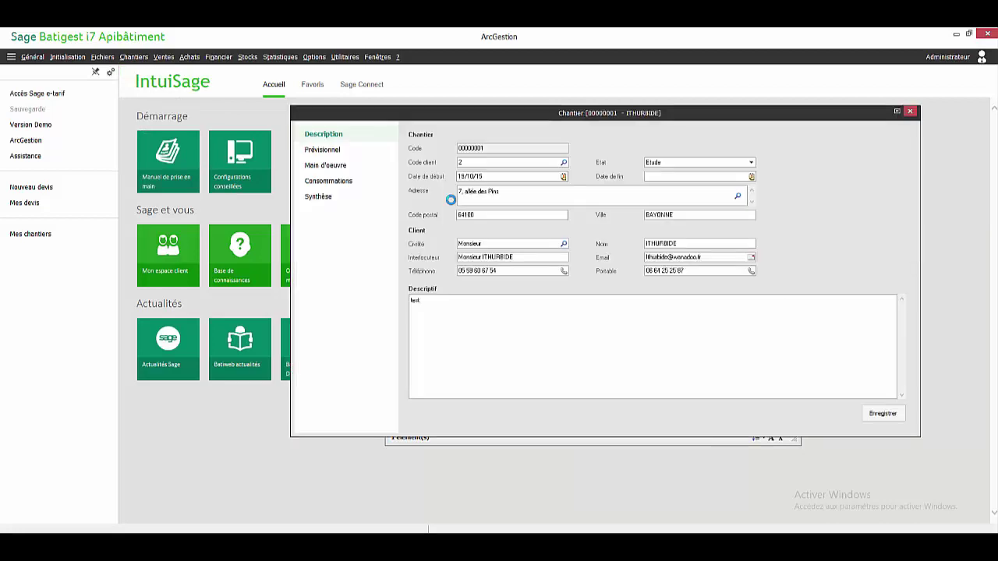
drag(477, 111, 304, 96)
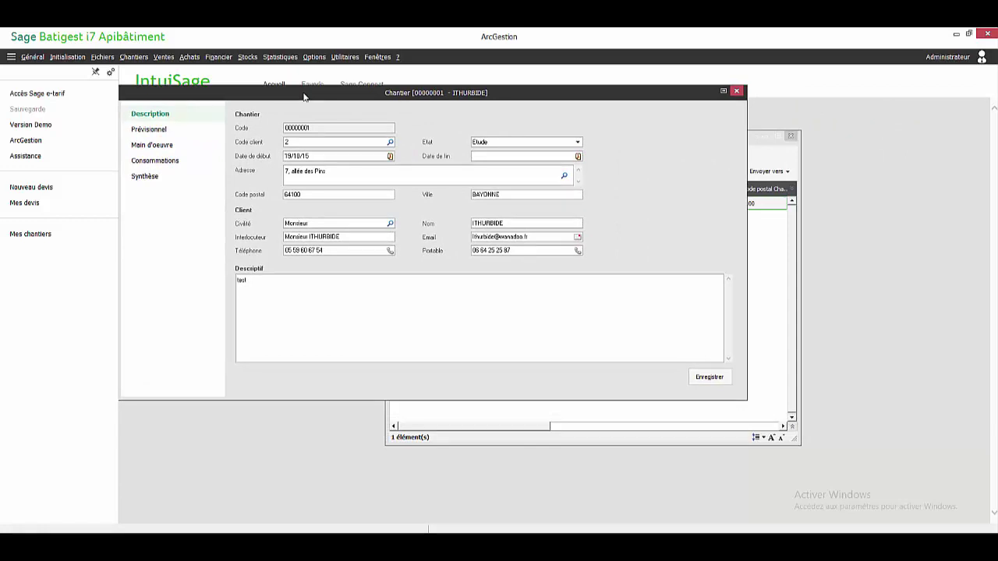
- Review the site's forecast data in Base Prévisionnelle and Prévu chiffré
click(180, 131)
click(202, 146)
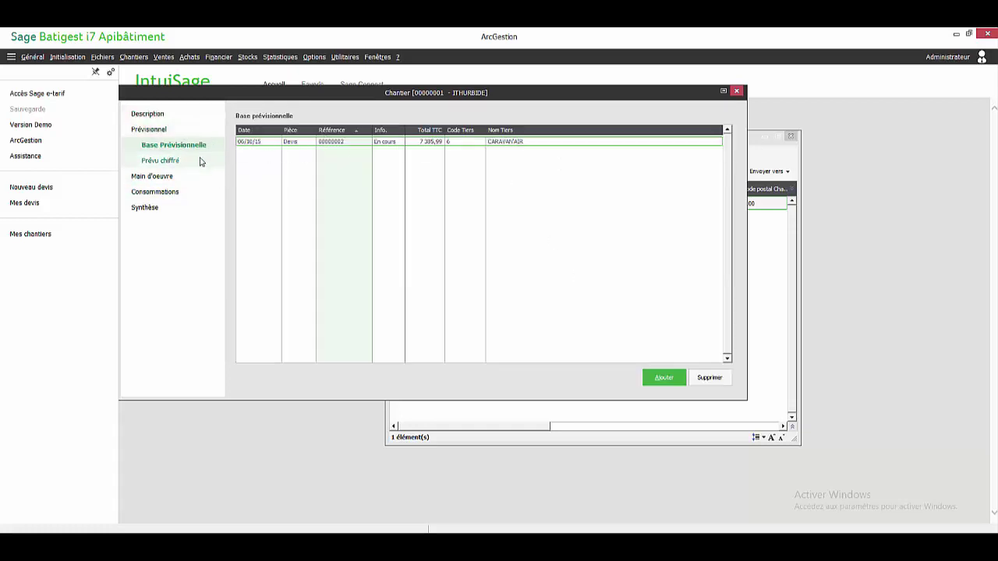
click(199, 162)
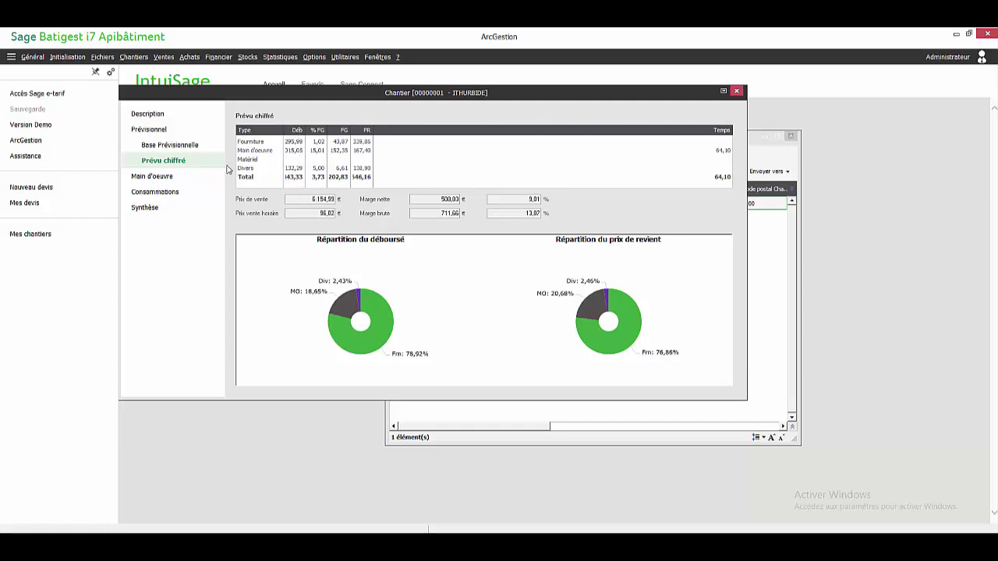
- Review the site's labour and consumption entries together with their planned versus actual comparison charts
click(152, 177)
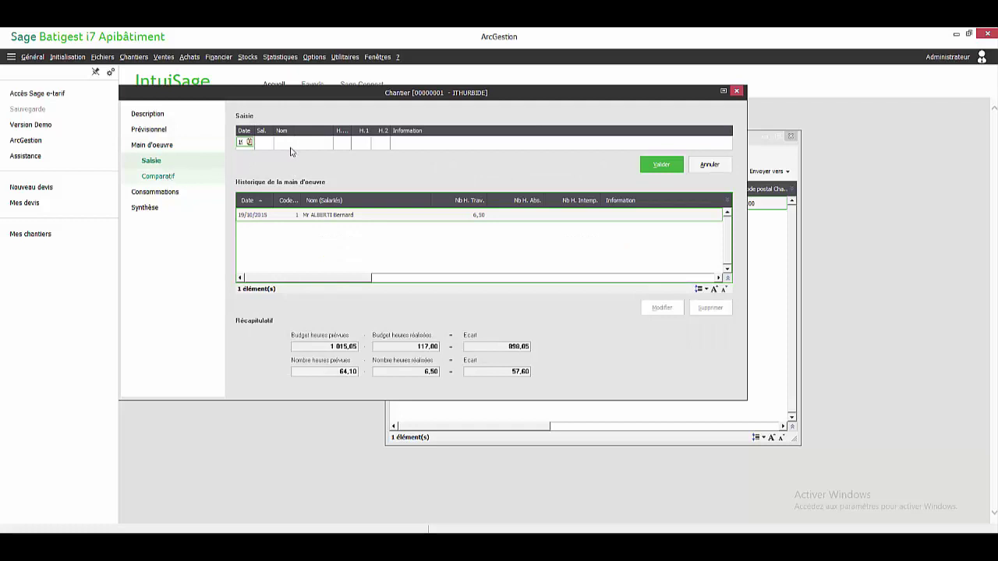
click(179, 181)
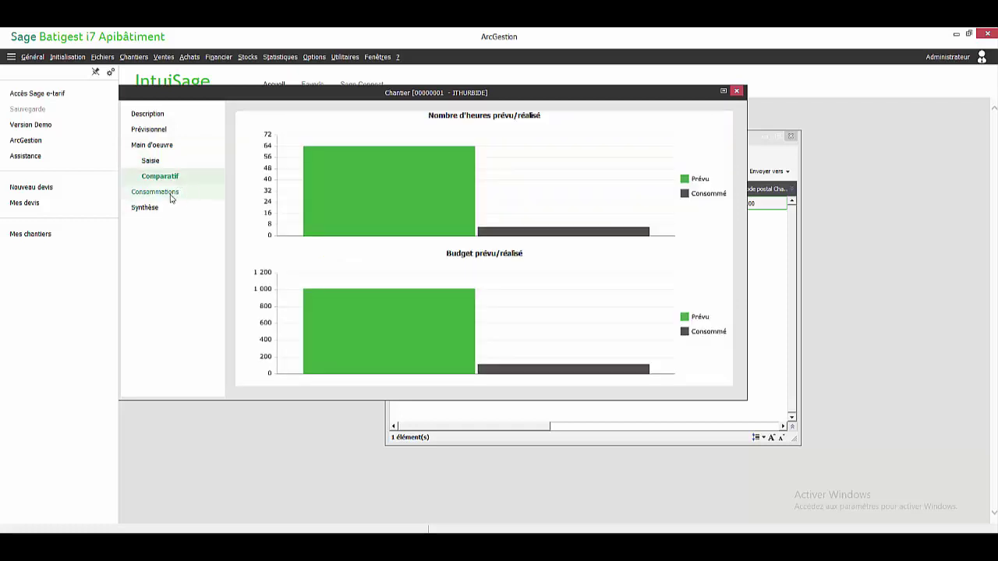
click(171, 197)
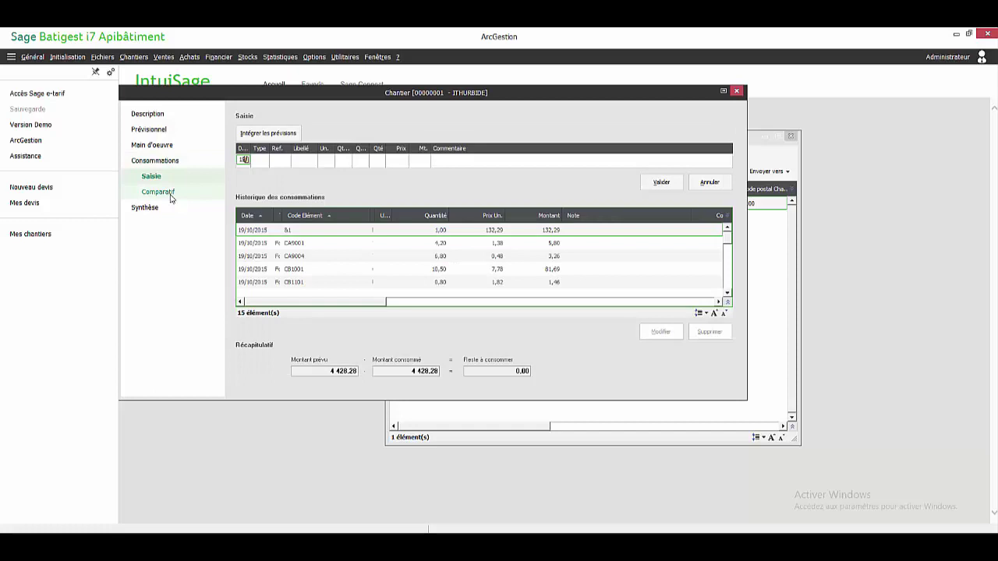
click(170, 195)
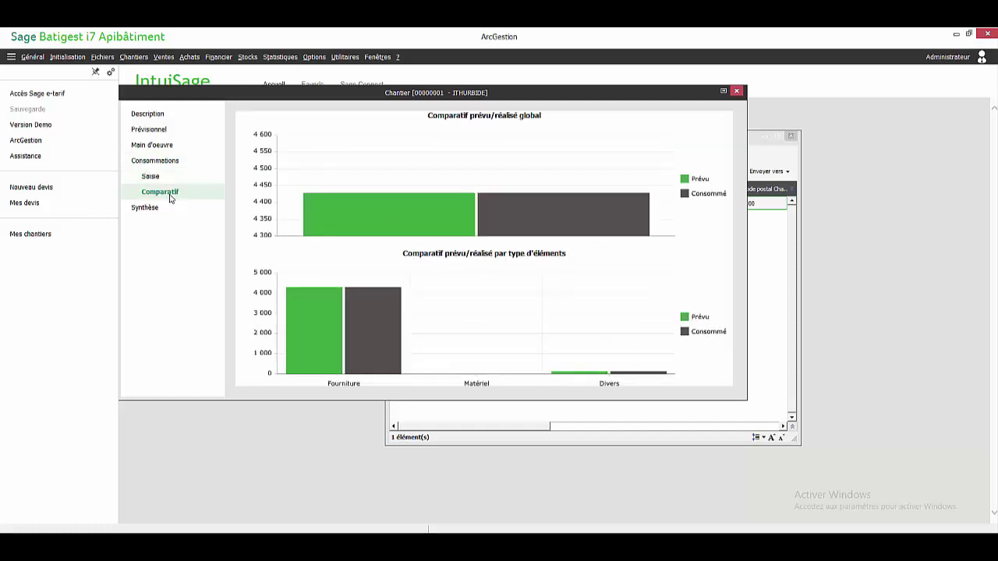
- Examine the site's Synthèse profitability table and chart, and close the site record and the site list
click(145, 208)
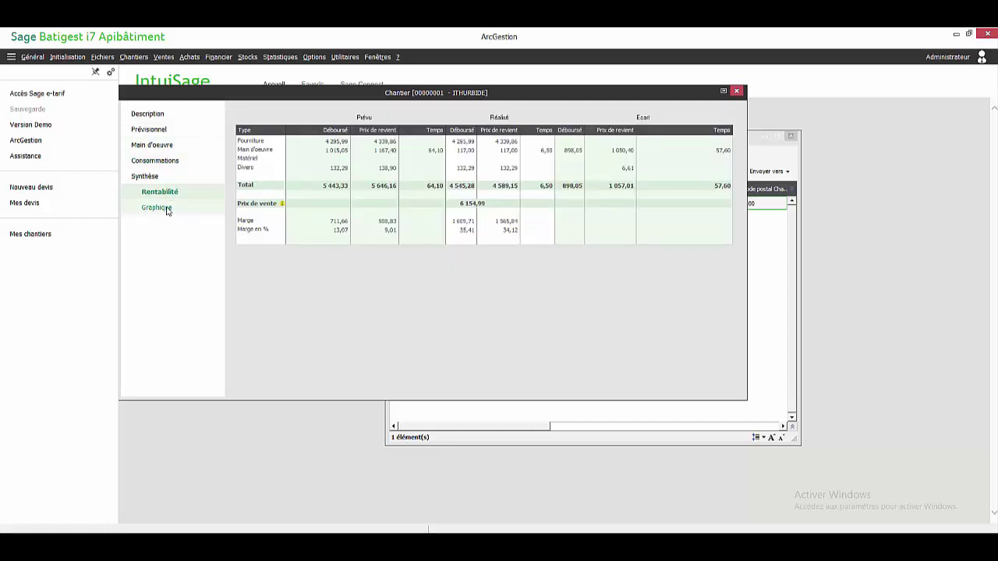
click(166, 209)
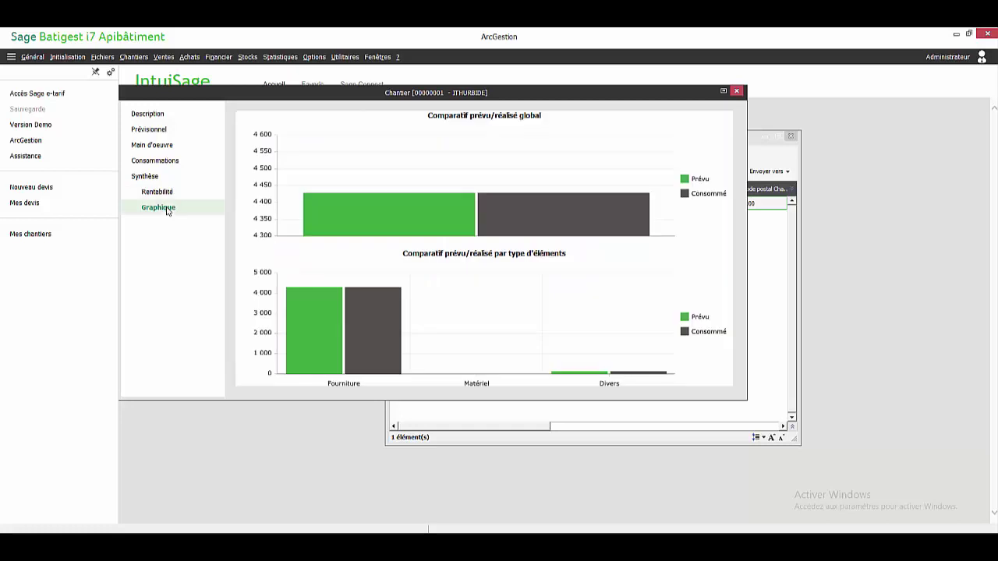
click(166, 195)
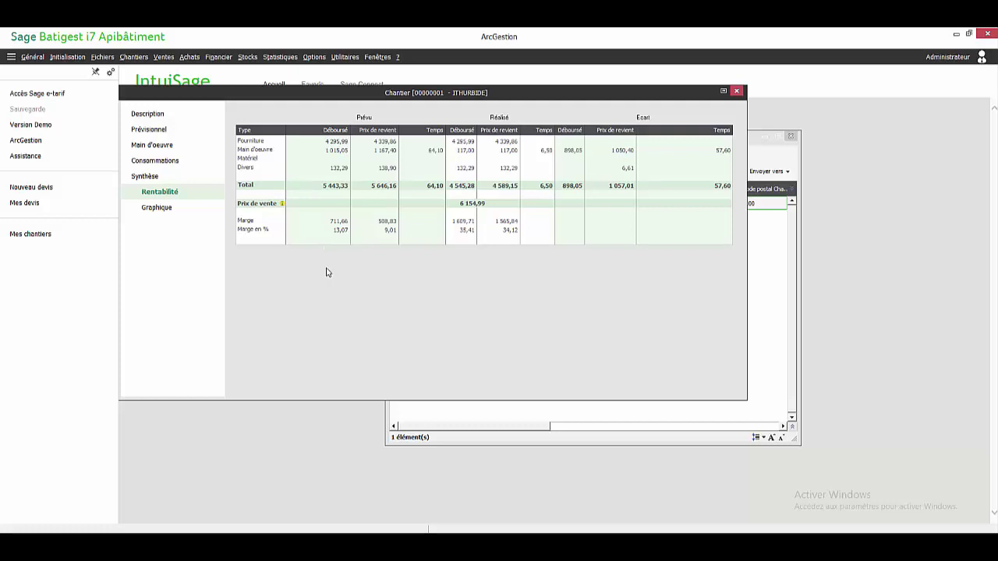
click(737, 92)
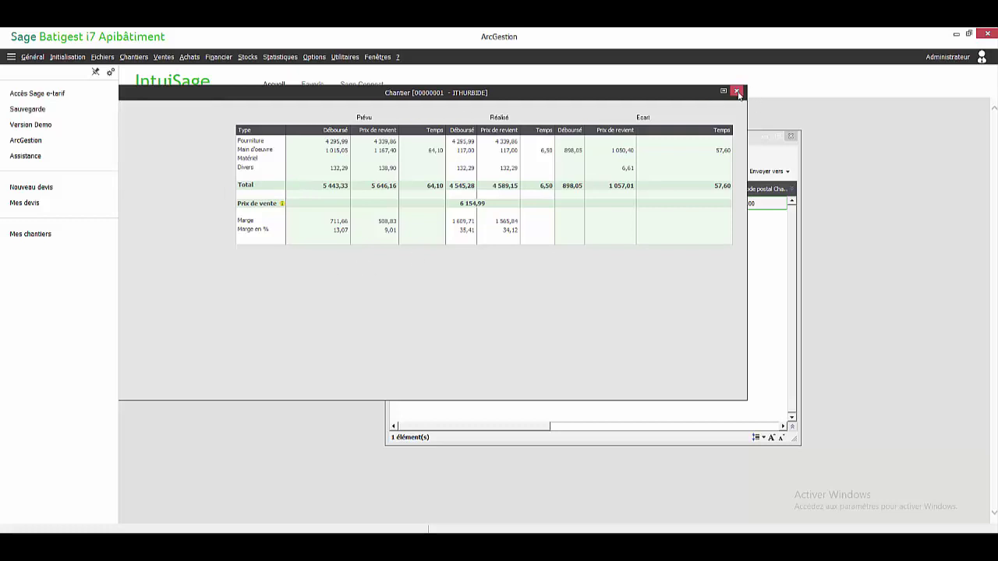
click(790, 138)
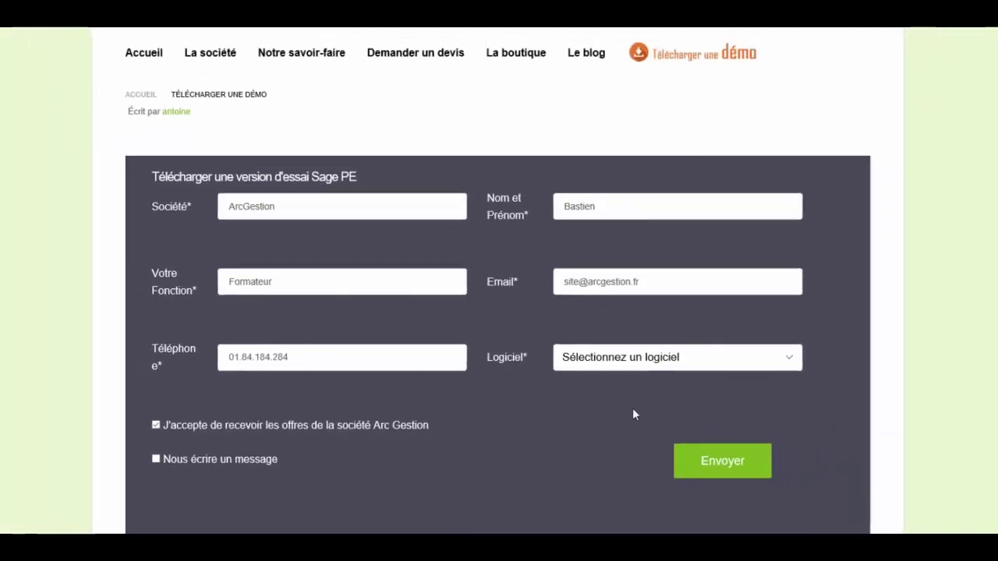
- On the ArcGestion website's trial download form, choose Sage Apibatiment Batigest i7 as the software
click(787, 359)
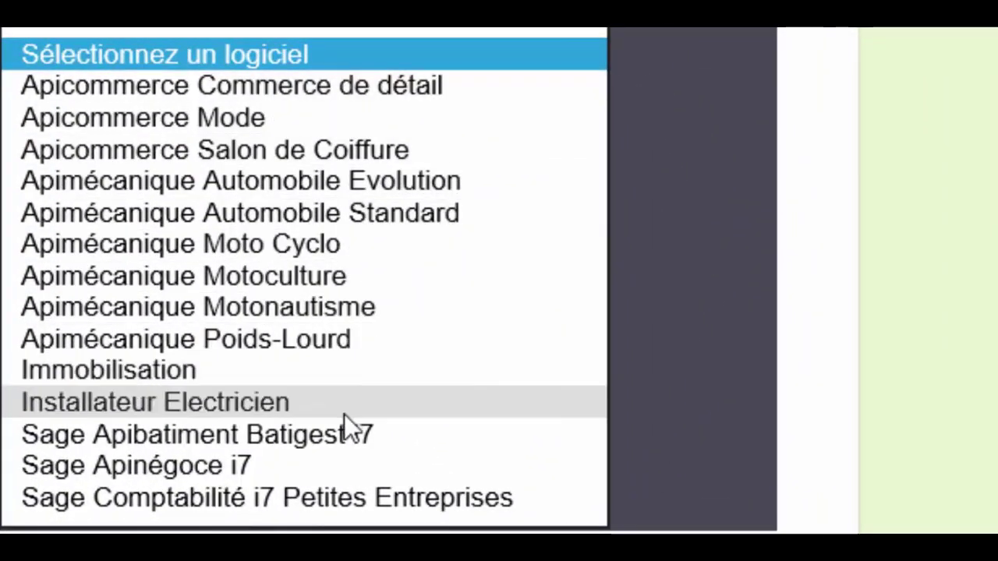
click(339, 435)
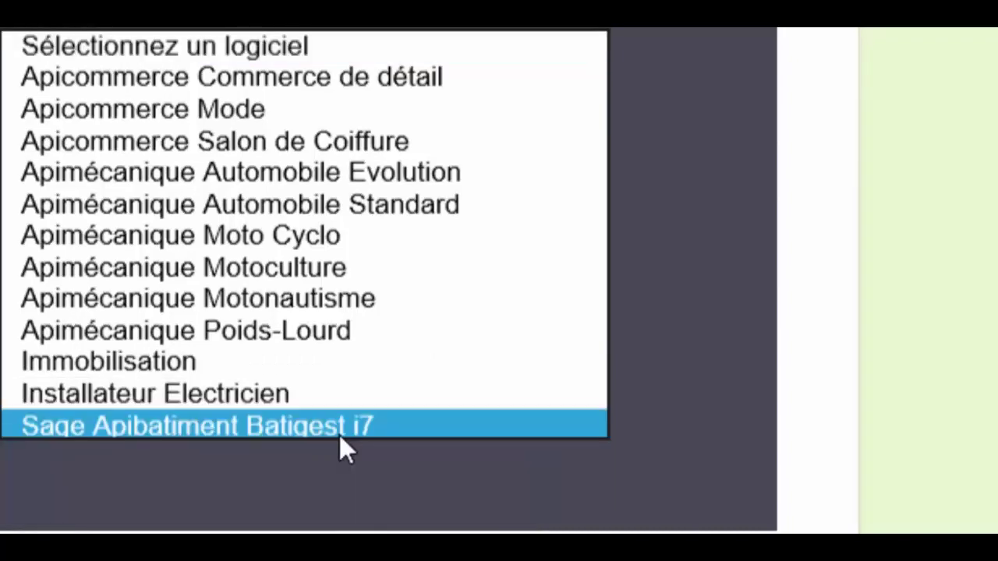